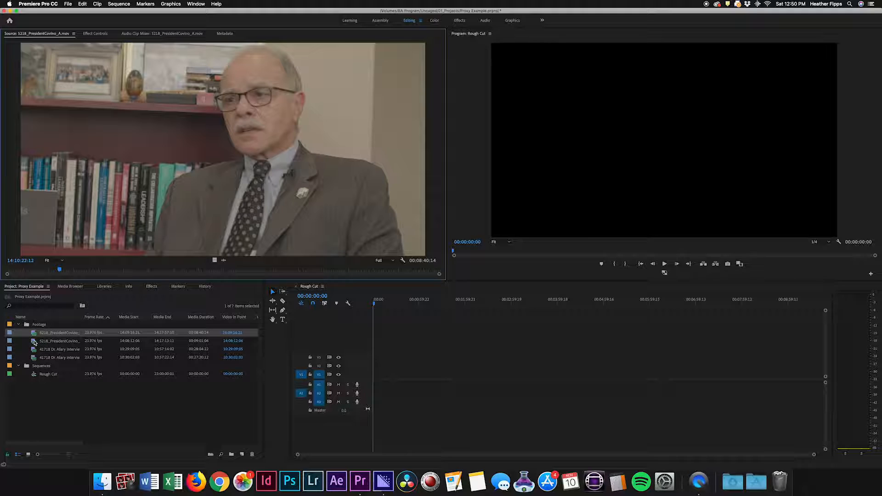
# View the B and A camera clips of the 5218 President interview in the Source monitor.
pyautogui.click(33, 342)
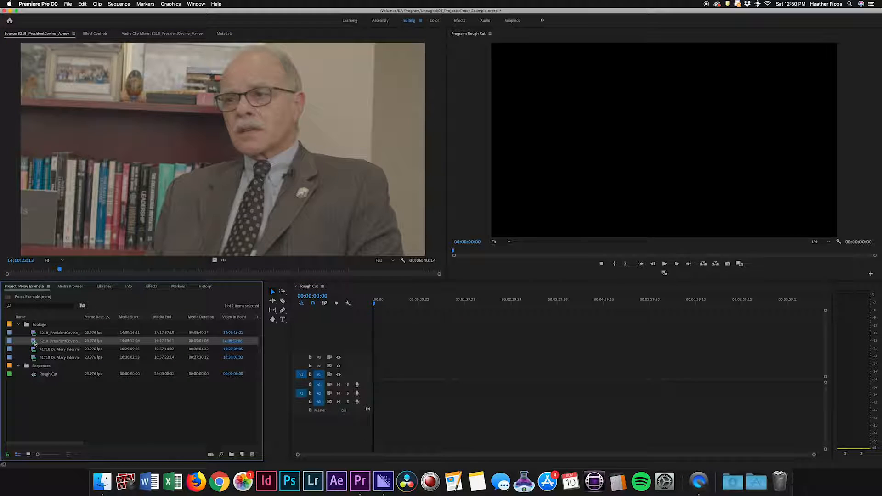
pyautogui.doubleClick(35, 342)
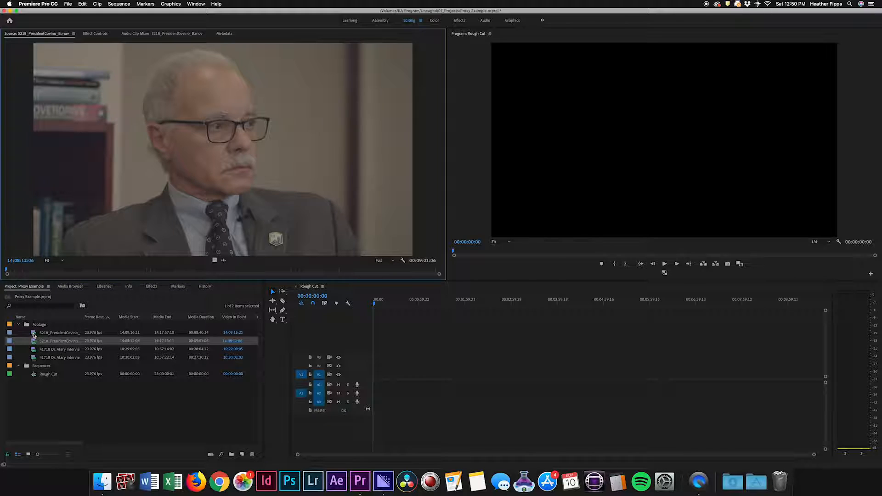
pyautogui.click(33, 334)
pyautogui.doubleClick(33, 334)
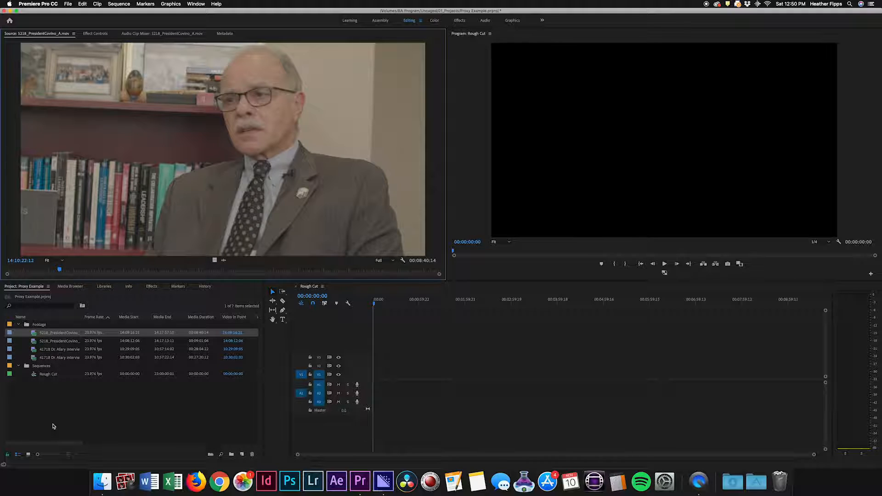
# Create a bin named SYNC and move the two 5218 President interview clips into it.
pyautogui.rightClick(37, 392)
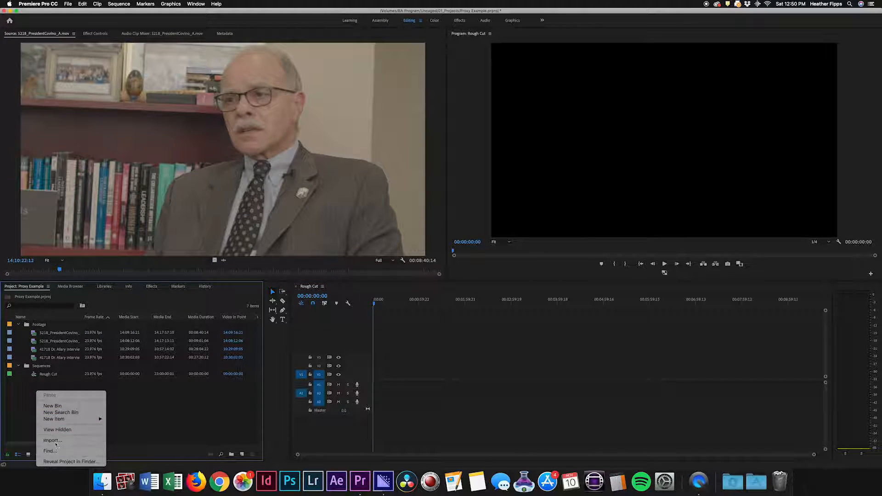
pyautogui.moveTo(57, 419)
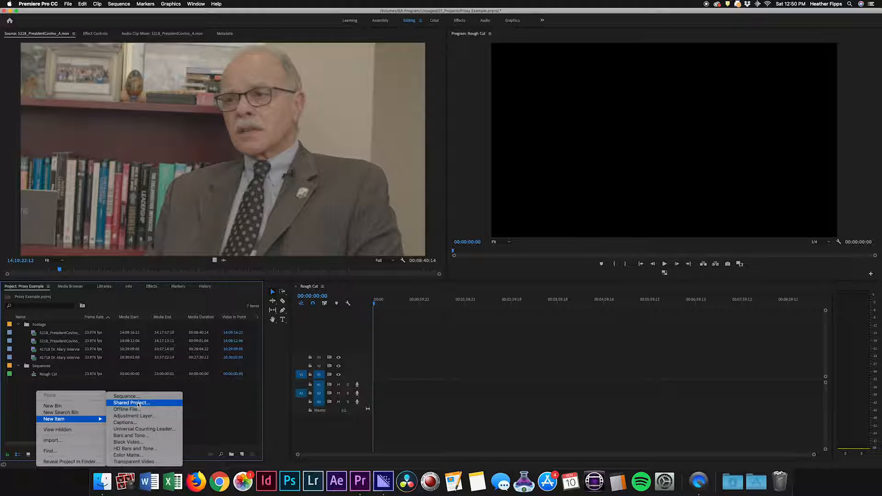
pyautogui.click(68, 407)
pyautogui.write('SYNC')
pyautogui.click(76, 425)
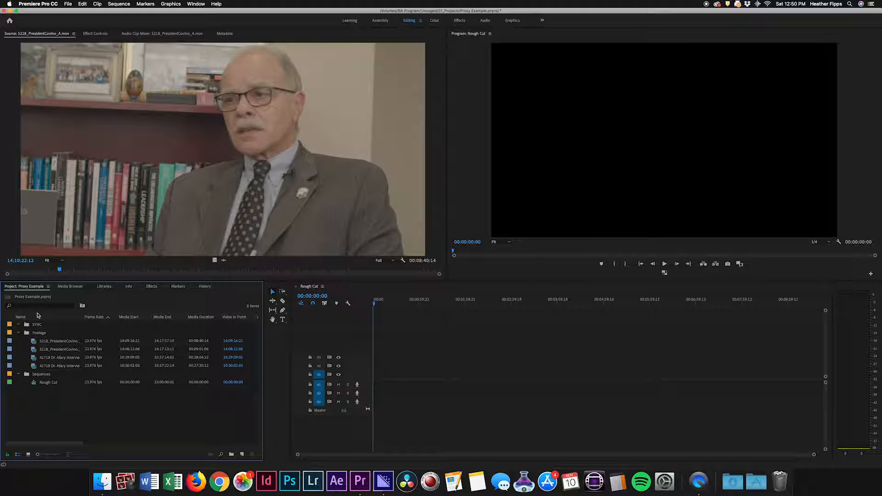
pyautogui.moveTo(26, 343); pyautogui.dragTo(29, 326)
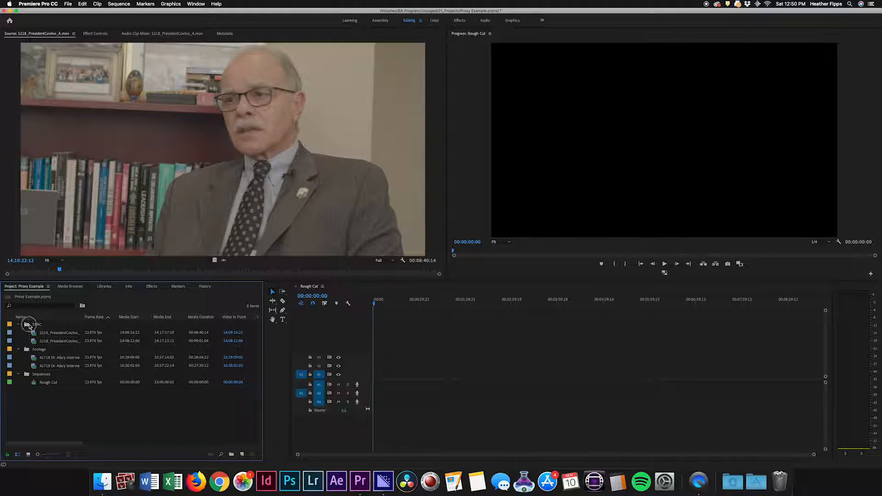
# Import STE-007.wav from the 5218 President folder under 03_Audio into the SYNC bin.
pyautogui.click(28, 325)
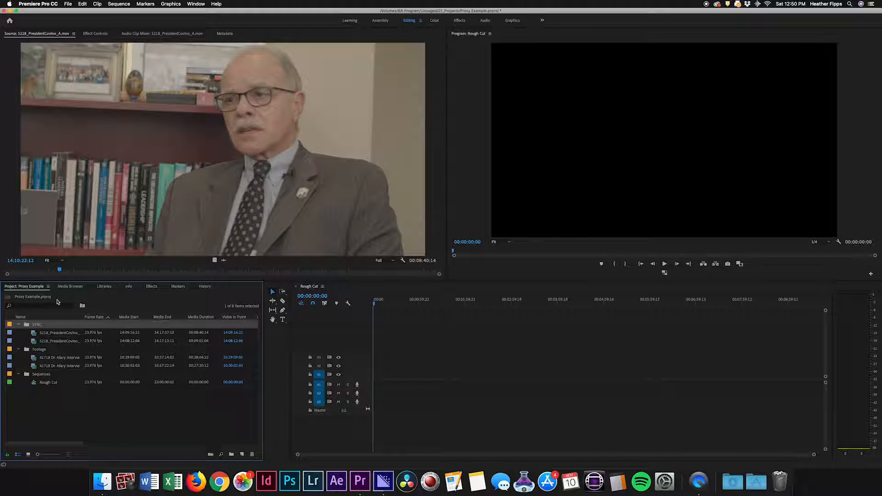
pyautogui.click(70, 286)
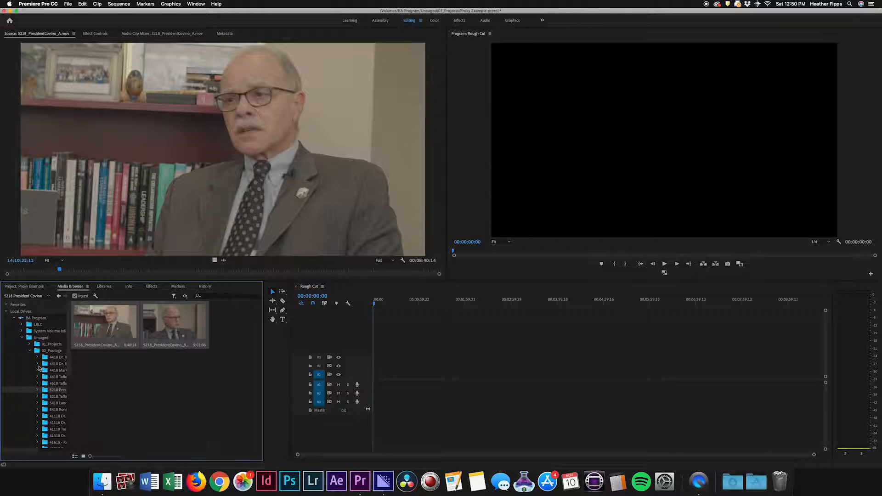
pyautogui.click(30, 351)
pyautogui.click(29, 357)
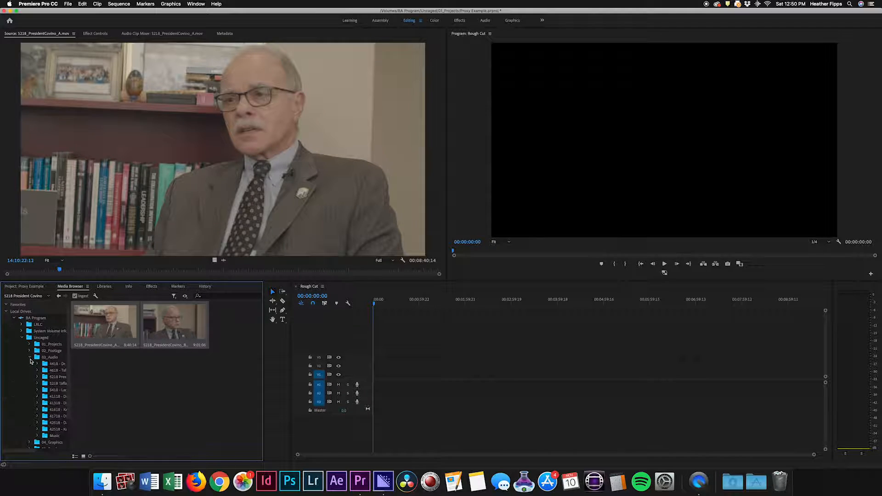
pyautogui.moveTo(71, 376); pyautogui.dragTo(132, 381)
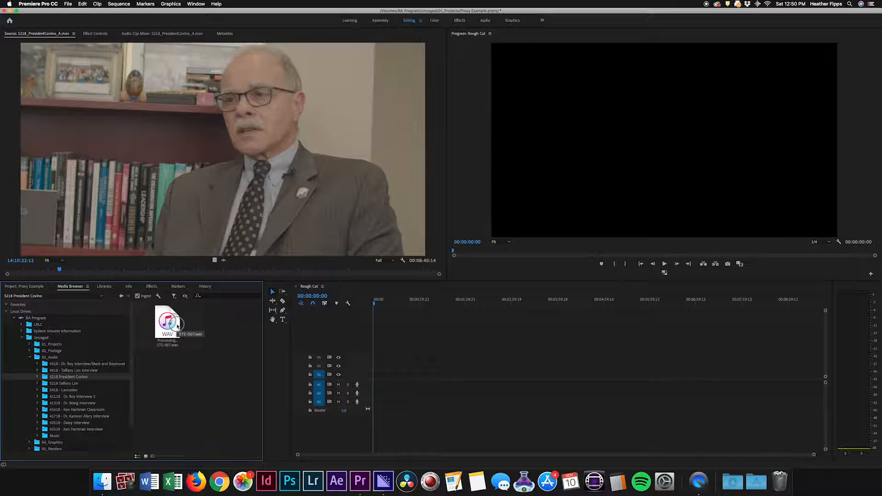
pyautogui.click(175, 324)
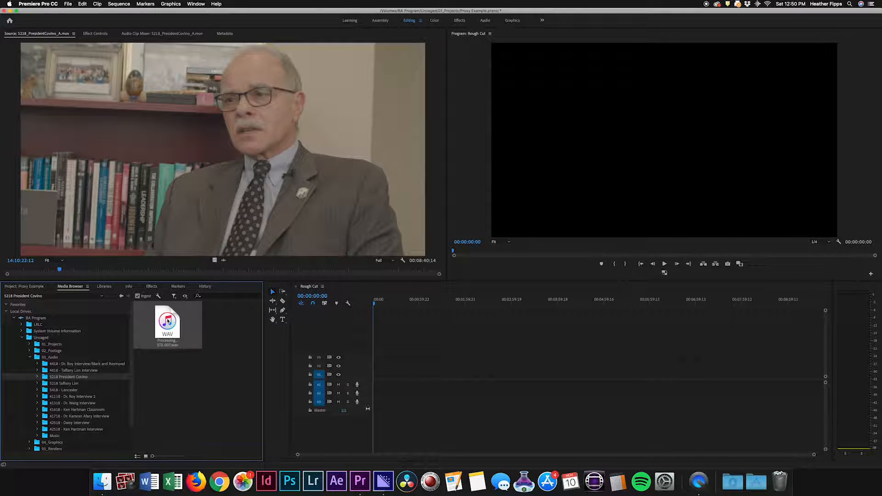
pyautogui.rightClick(192, 368)
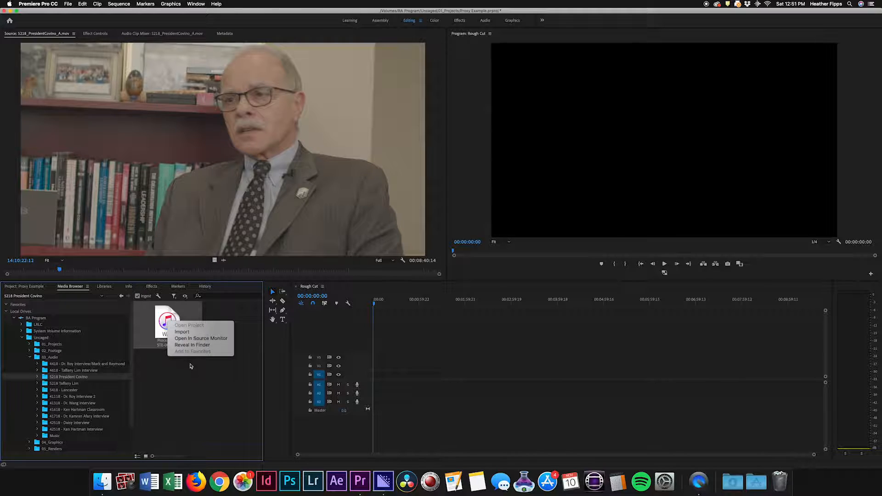
pyautogui.click(182, 332)
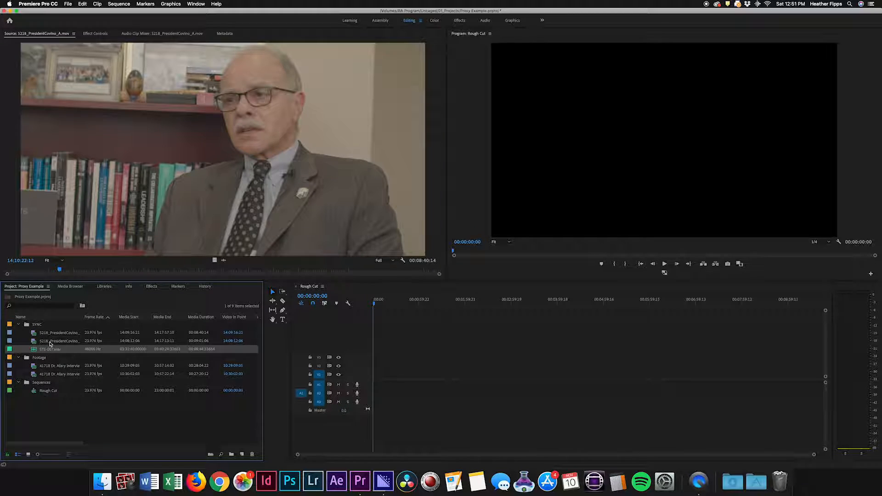
pyautogui.click(28, 325)
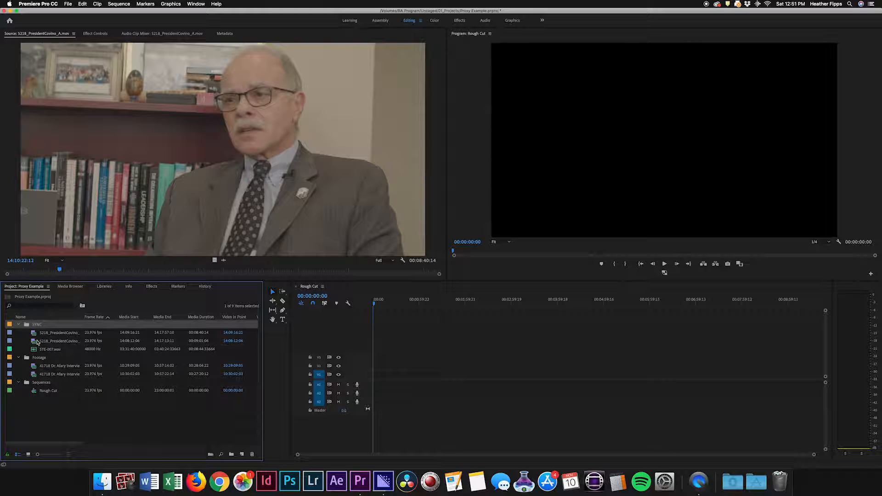
pyautogui.click(48, 350)
pyautogui.keyDown('shift'); pyautogui.click(51, 334); pyautogui.keyUp('shift')
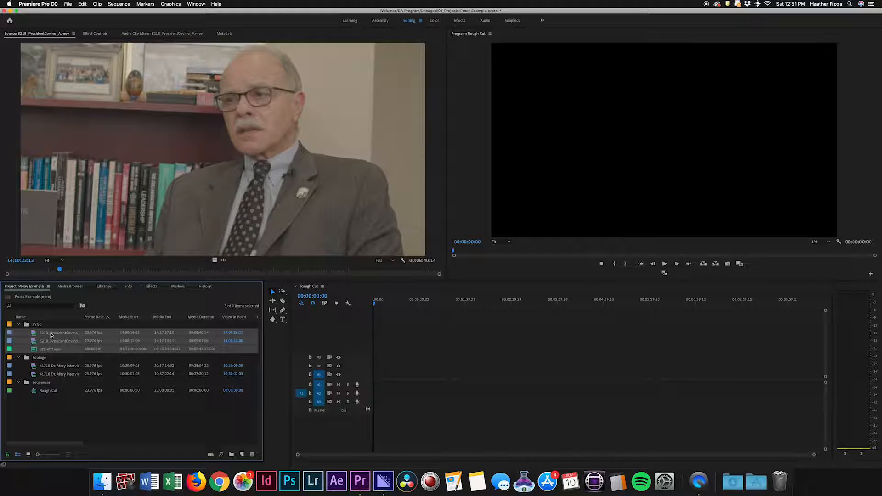
pyautogui.rightClick(51, 335)
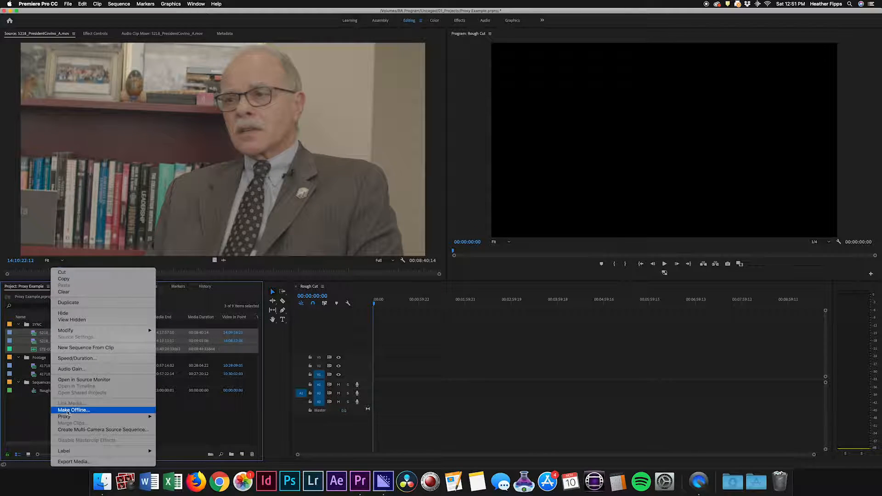
pyautogui.click(90, 431)
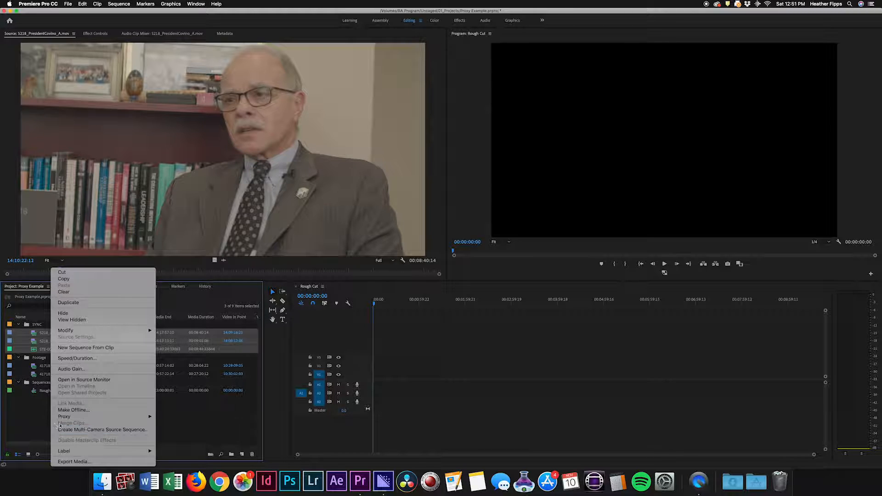
# Create a multi-camera source sequence from both President clips and STE-007.wav, with the A clip selected first and Audio as the synchronize point.
pyautogui.click(47, 334)
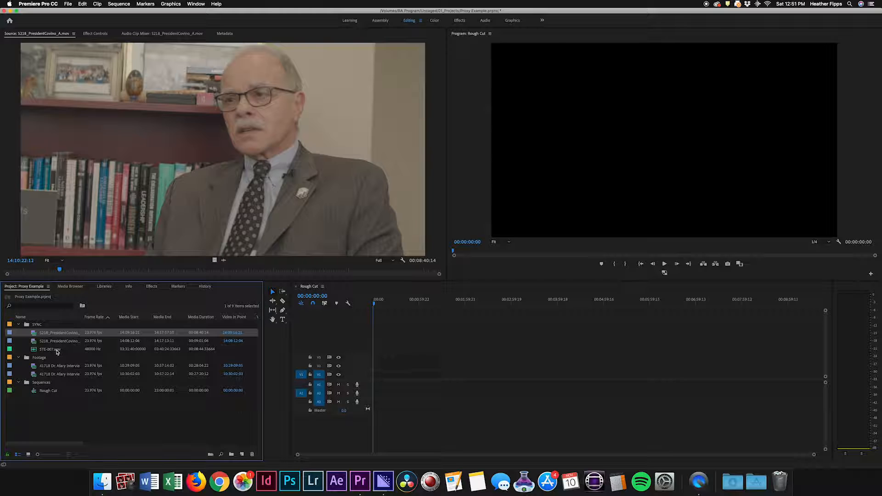
pyautogui.keyDown('shift'); pyautogui.click(57, 352); pyautogui.keyUp('shift')
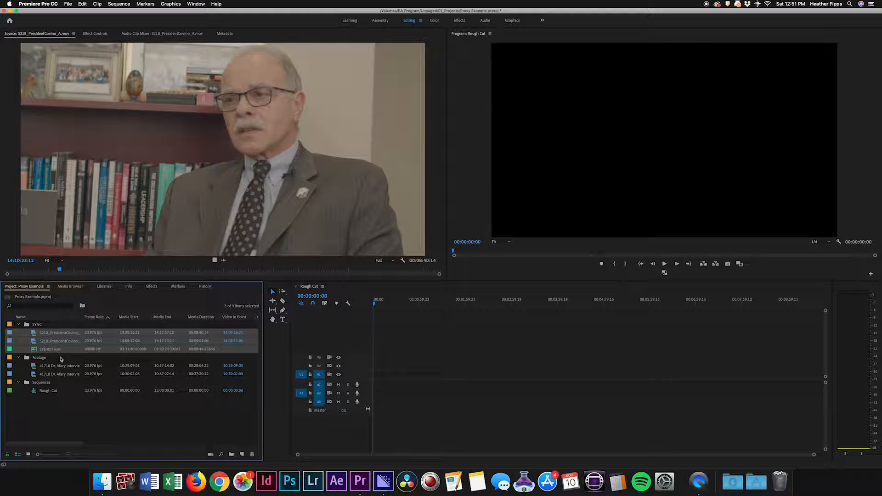
pyautogui.rightClick(41, 336)
pyautogui.click(90, 432)
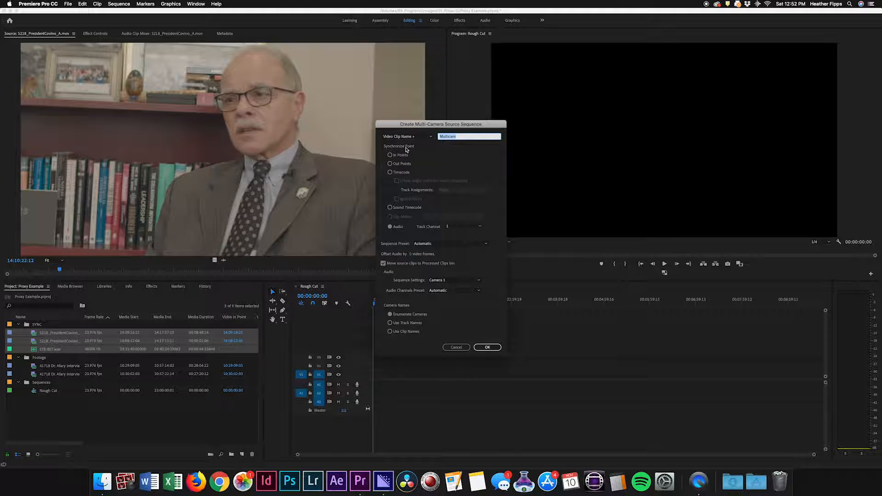
pyautogui.click(390, 155)
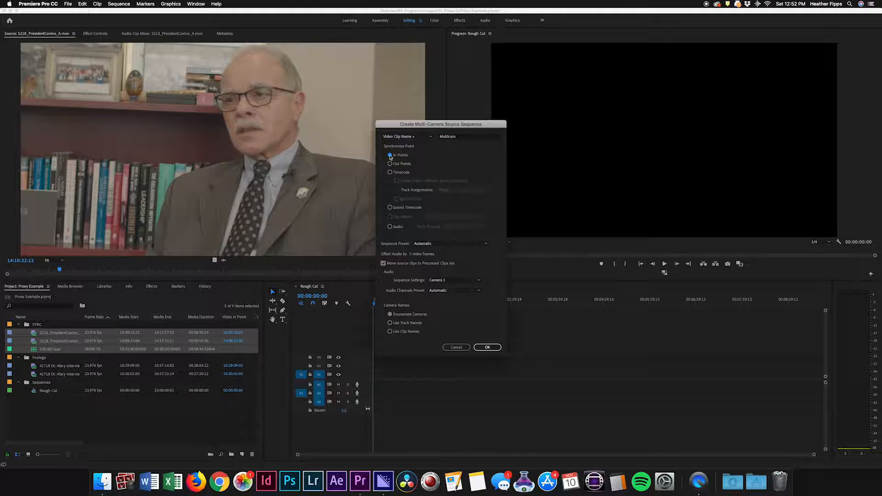
pyautogui.click(391, 227)
pyautogui.click(488, 348)
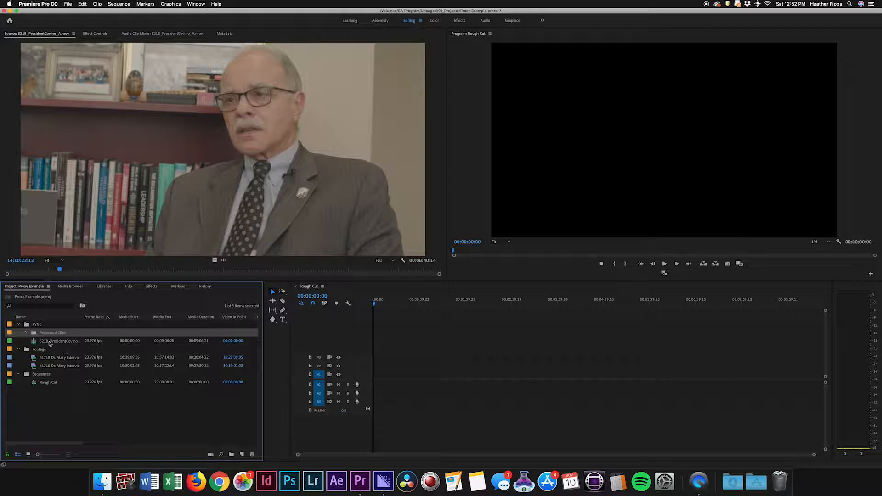
# Open the multi-camera source sequence in the Source monitor and play through parts of it to check that both angles are synchronized.
pyautogui.moveTo(34, 345)
pyautogui.doubleClick(36, 343)
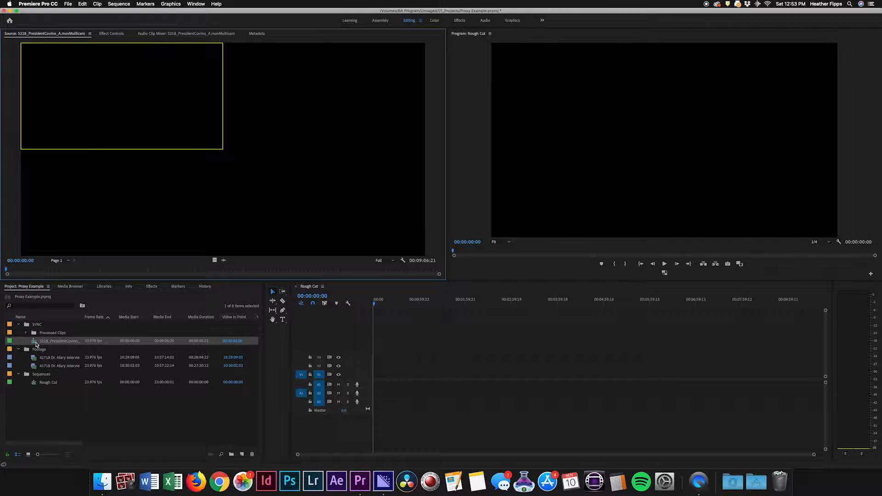
pyautogui.click(129, 269)
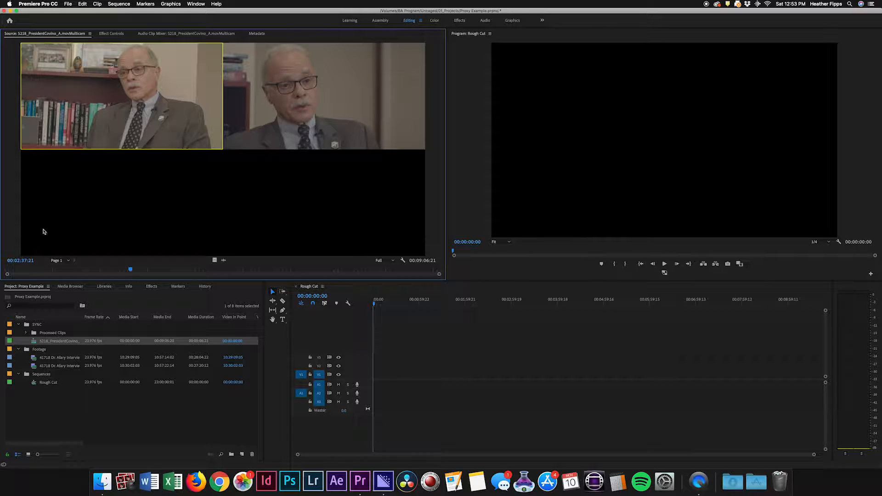
pyautogui.click(121, 269)
pyautogui.moveTo(121, 269); pyautogui.dragTo(181, 269)
pyautogui.press('space')
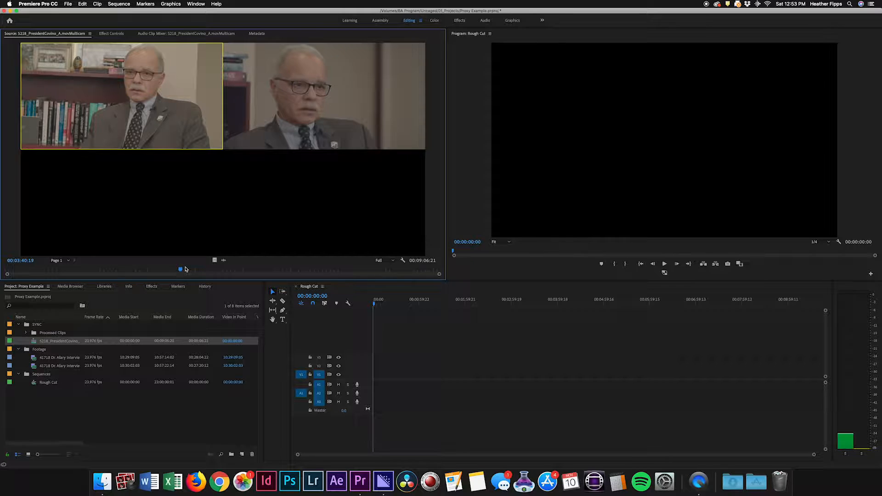
# Mark in and out points around a segment of about five seconds in the multi-camera source, starting at about 00:04:07:00.
pyautogui.click(200, 269)
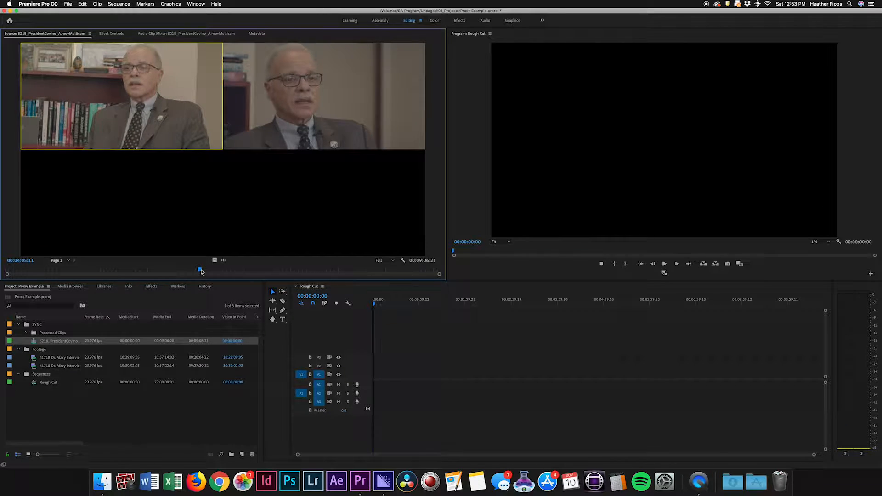
pyautogui.press('space')
pyautogui.press('i')
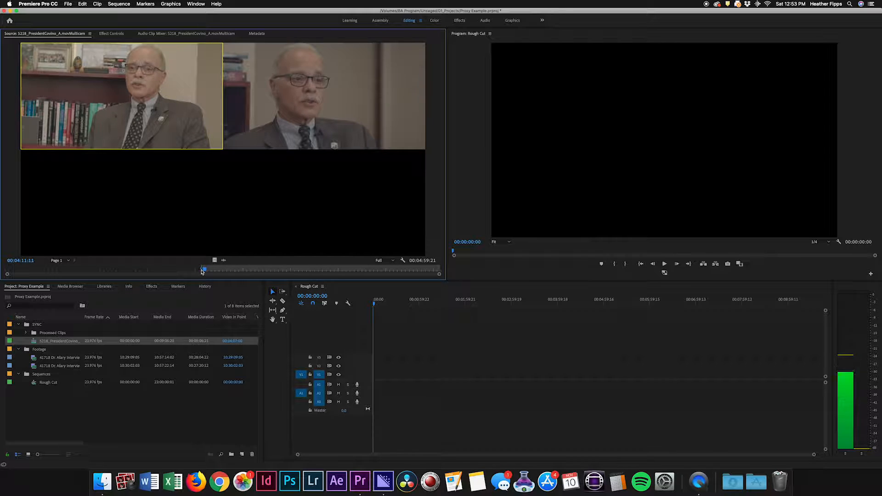
pyautogui.press('o')
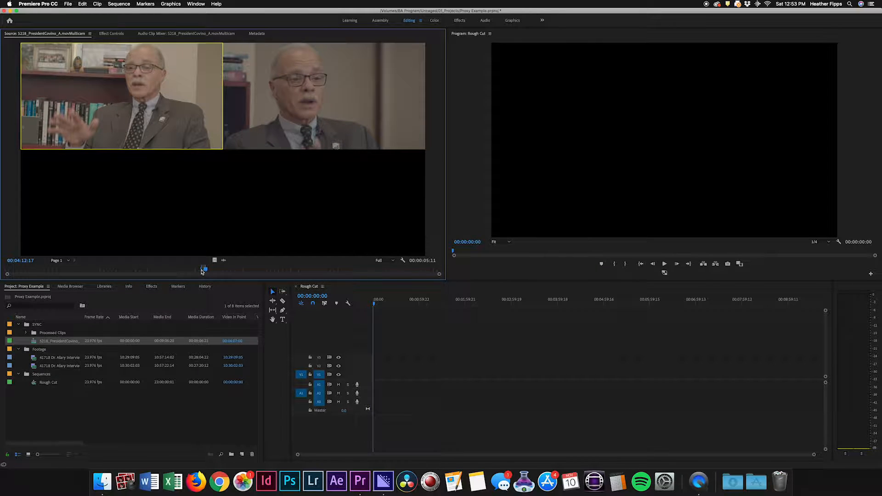
# Place the marked multi-camera segment at the start of the Rough Cut sequence and enlarge it in the timeline.
pyautogui.moveTo(118, 108); pyautogui.dragTo(373, 379)
pyautogui.click(438, 256)
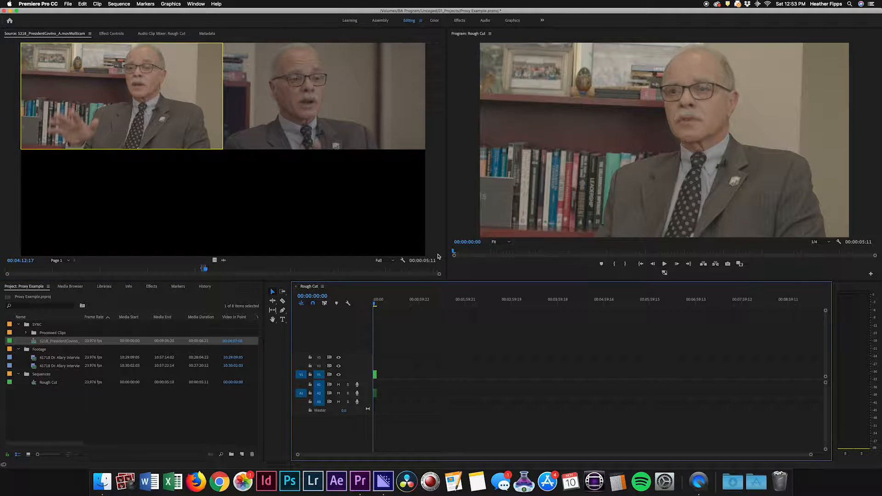
pyautogui.moveTo(810, 454); pyautogui.dragTo(577, 456)
# Move the Rough Cut playhead to 00:00:03:01 and switch the Program monitor to Multi-Camera view.
pyautogui.click(480, 304)
pyautogui.moveTo(481, 304)
pyautogui.mouseDown()
pyautogui.moveTo(496, 304)
pyautogui.moveTo(391, 304)
pyautogui.moveTo(471, 307)
pyautogui.mouseUp()
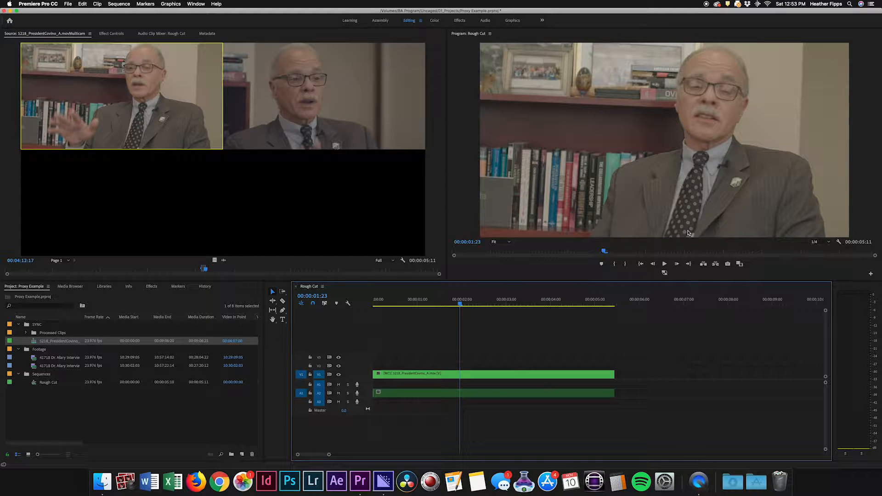
pyautogui.moveTo(460, 303); pyautogui.dragTo(509, 308)
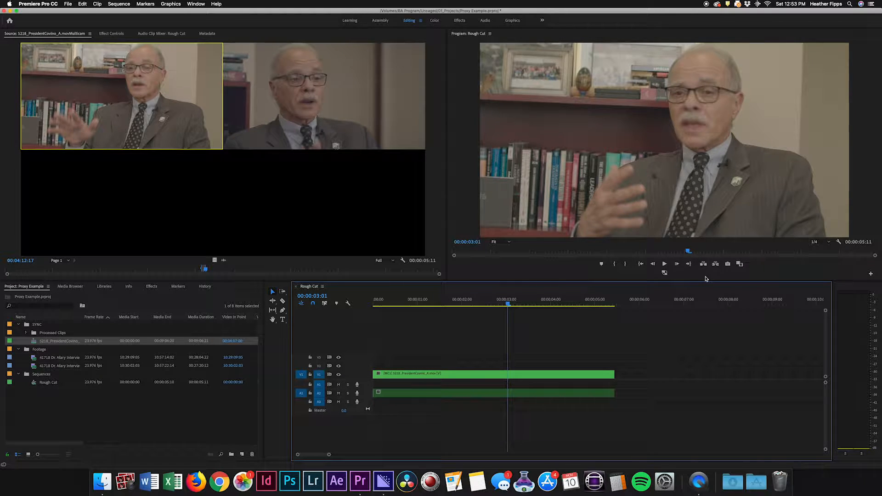
pyautogui.click(840, 241)
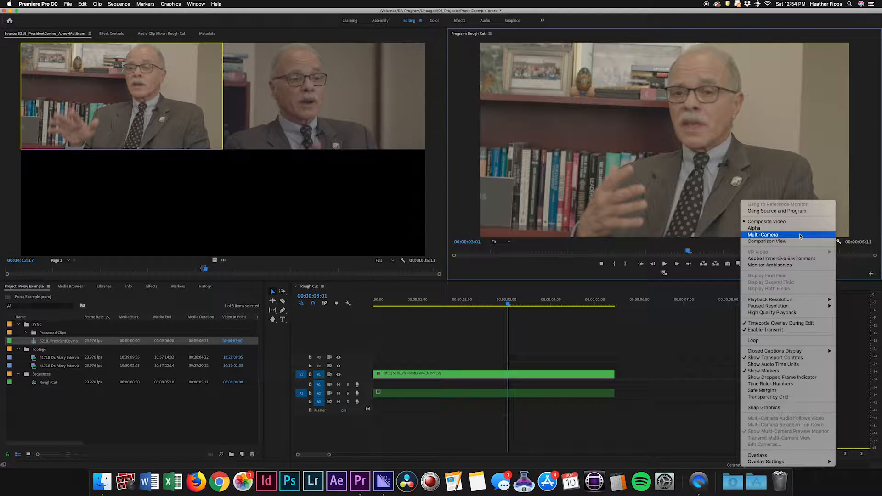
pyautogui.click(800, 235)
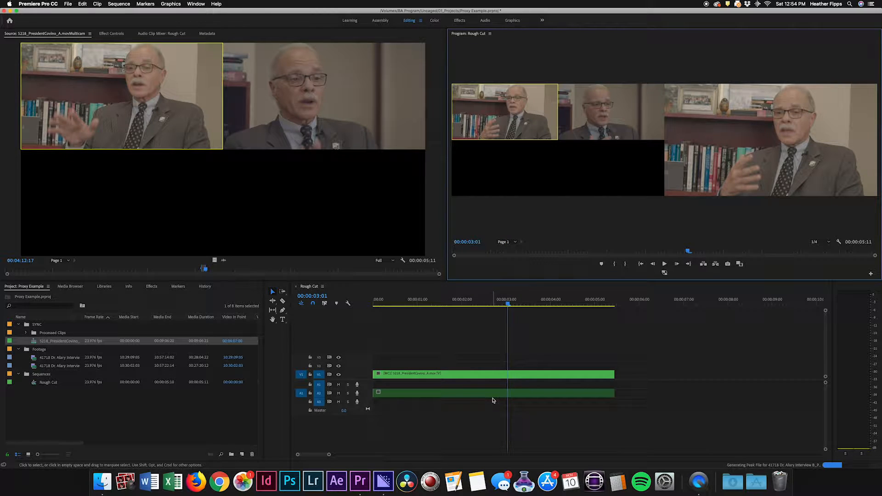
# Cut the multi-camera video clip in the Rough Cut at 00:00:03:01 and switch its second part to the second camera angle.
pyautogui.press('c')
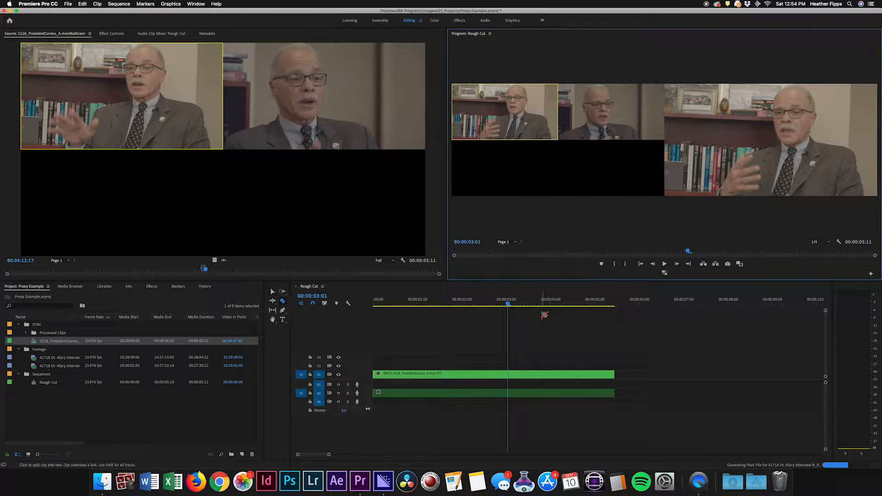
pyautogui.click(510, 374)
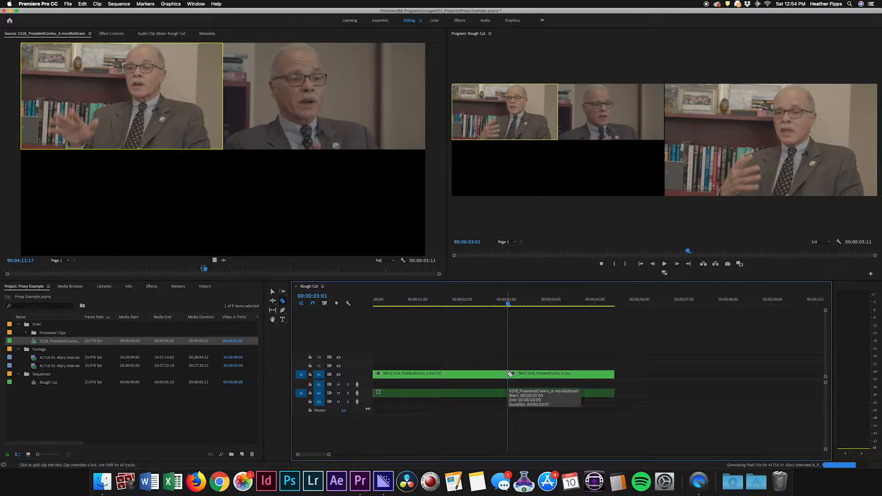
pyautogui.press('v')
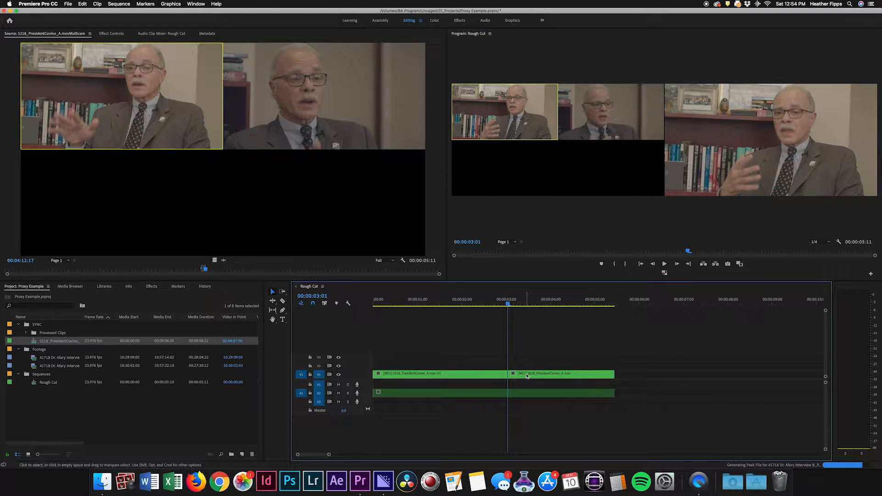
pyautogui.click(526, 374)
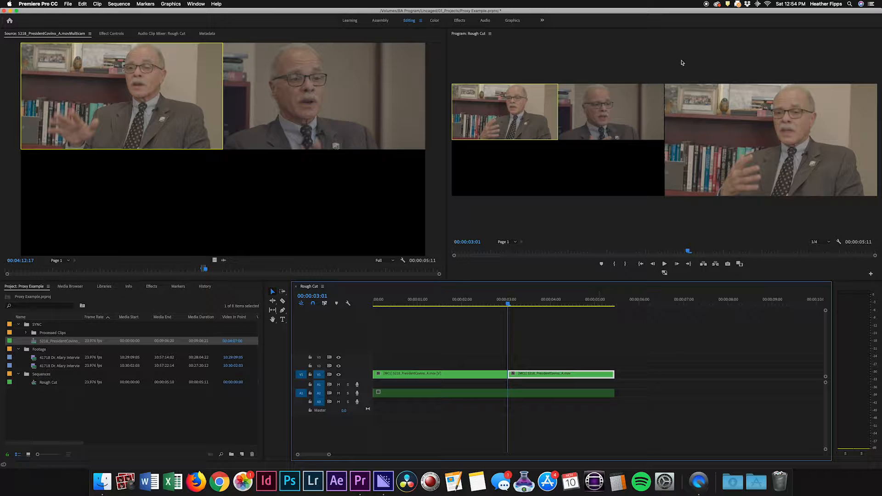
pyautogui.click(609, 122)
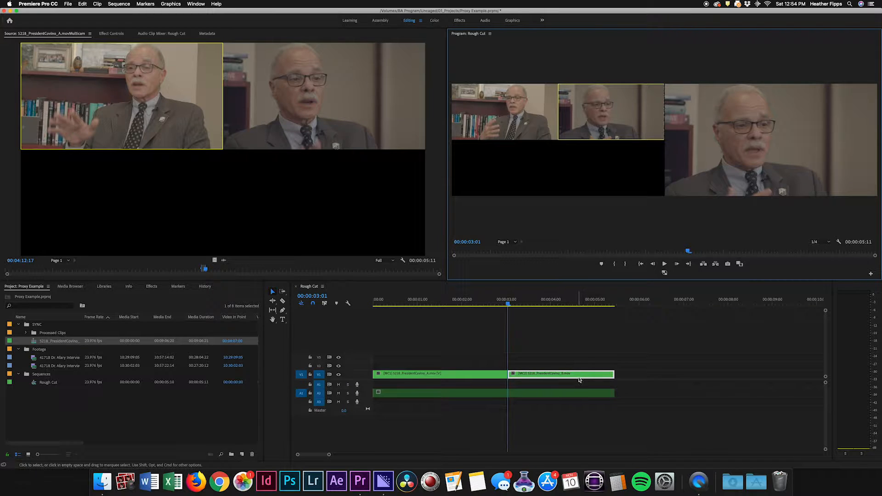
# Play the Rough Cut from 00:00:00:23 across the cut to check the change of camera angle.
pyautogui.moveTo(497, 303); pyautogui.dragTo(417, 302)
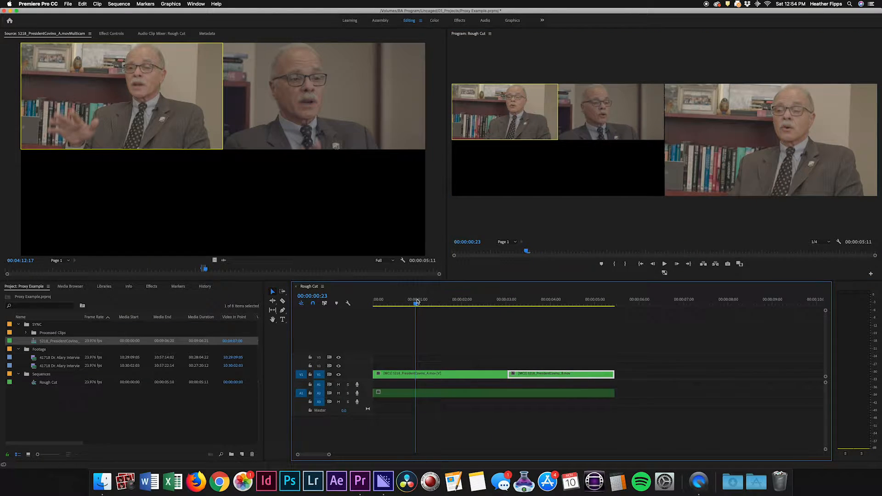
pyautogui.press('space')
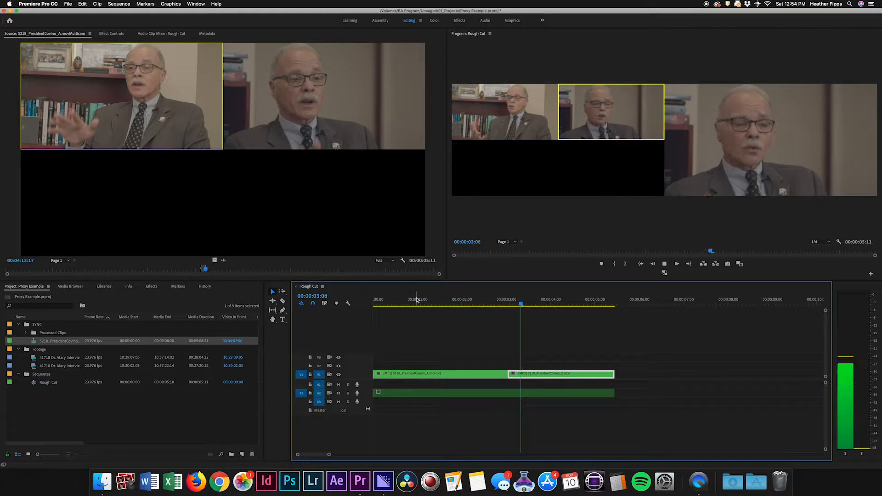
pyautogui.press('space')
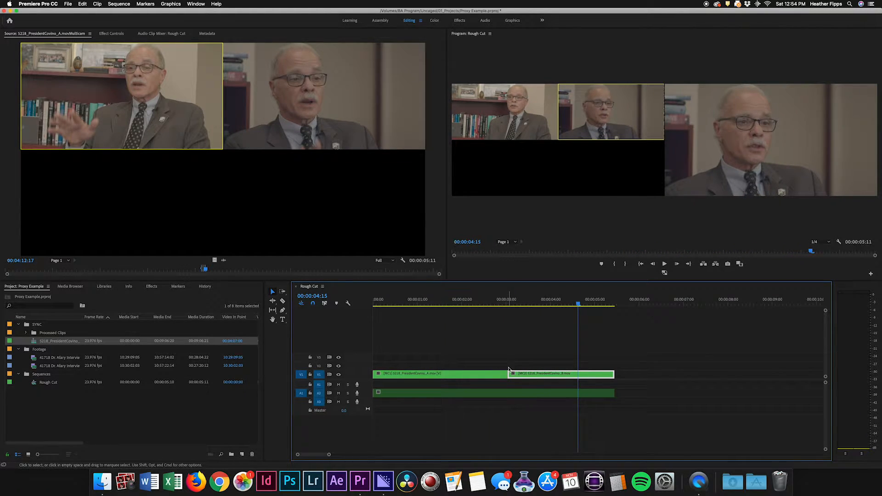
# Undo the manual cut and angle change, and switch live to the second camera at about 00:00:03:08 while playing from the sequence start.
pyautogui.press('1')
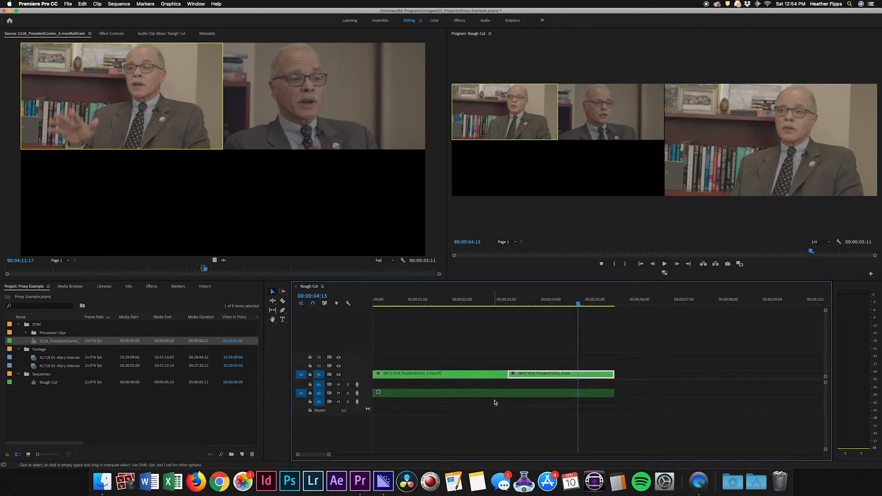
pyautogui.press('Home')
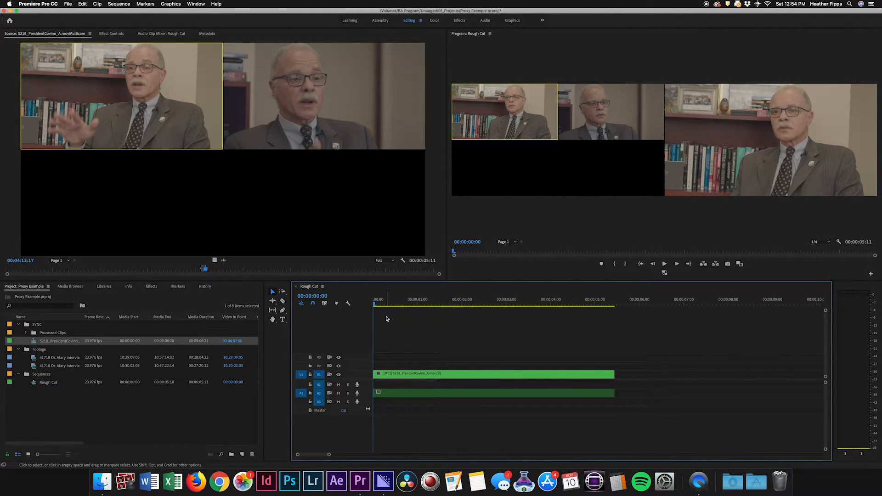
pyautogui.press('space')
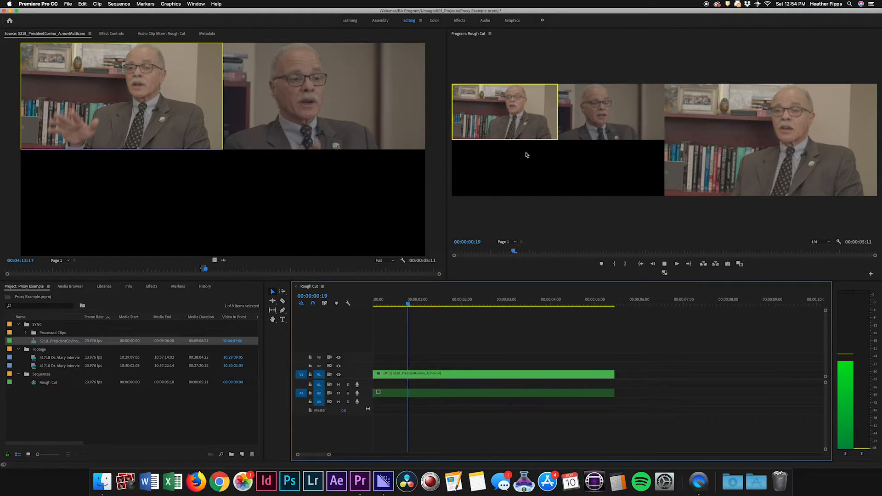
pyautogui.click(616, 112)
pyautogui.click(616, 112)
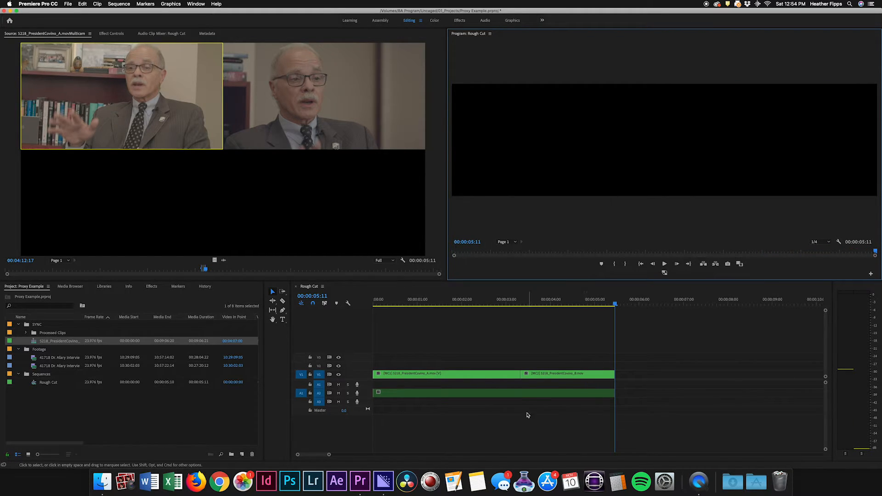
# Scrub the Rough Cut playhead back to 00:00:01:20 to review the live camera switch.
pyautogui.moveTo(573, 308); pyautogui.dragTo(455, 320)
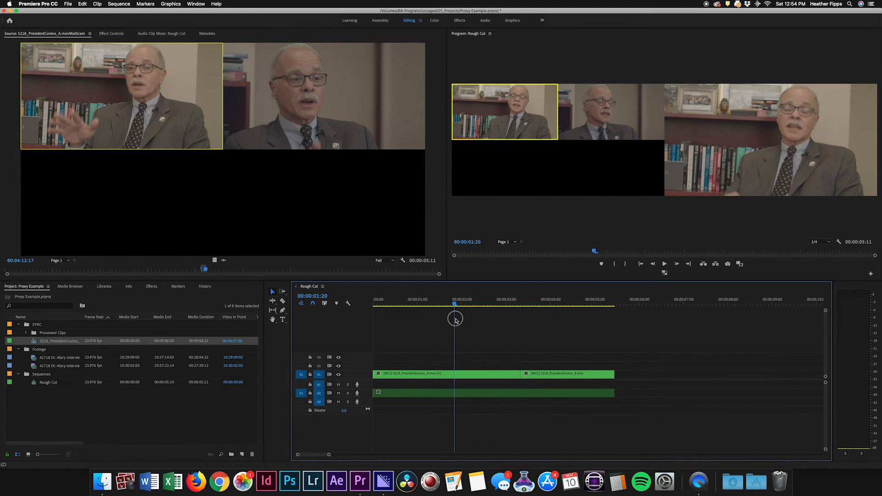